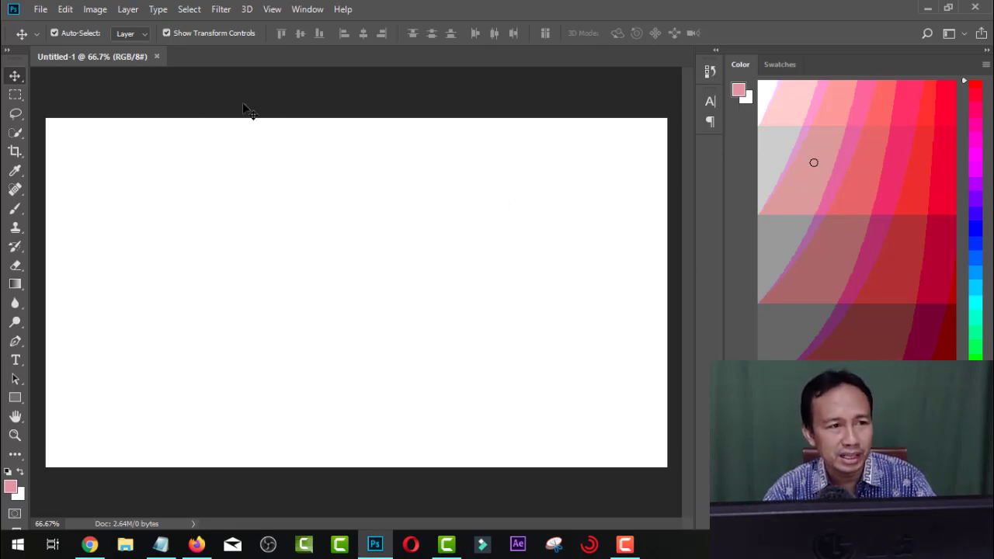
- Turn on Reset Preferences On Quit in General preferences and confirm it
{"action": "left_click", "coordinate": [66, 9]}
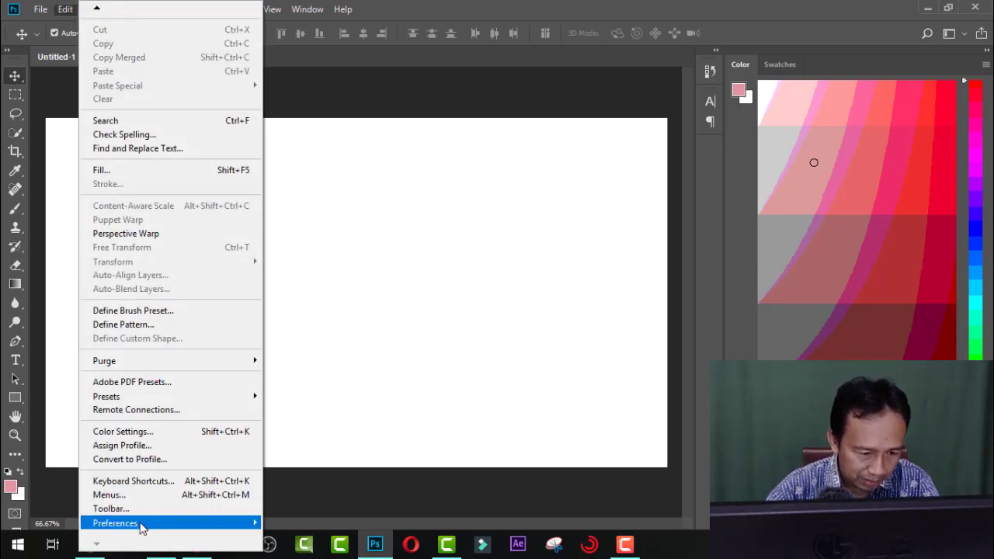
{"action": "mouse_move", "coordinate": [115, 522]}
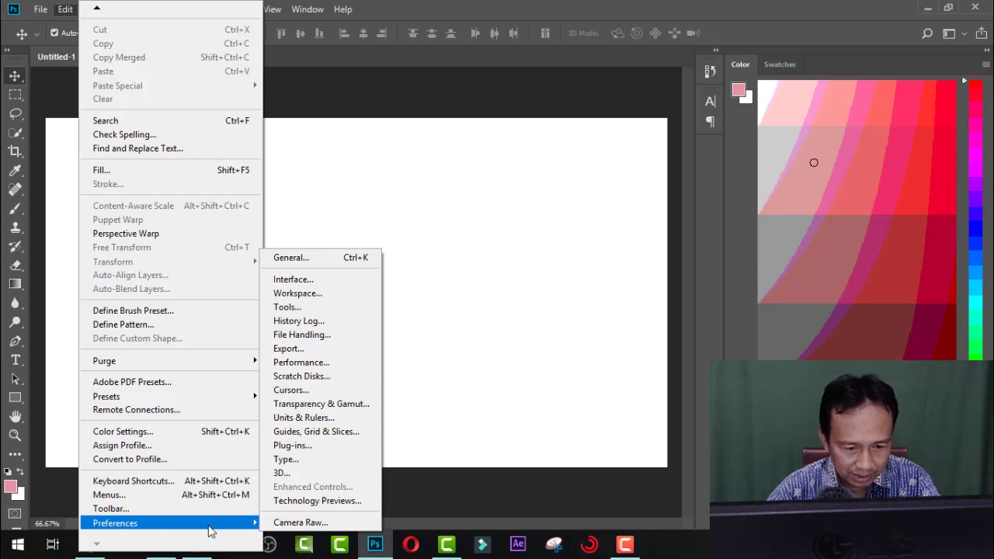
{"action": "left_click", "coordinate": [312, 263]}
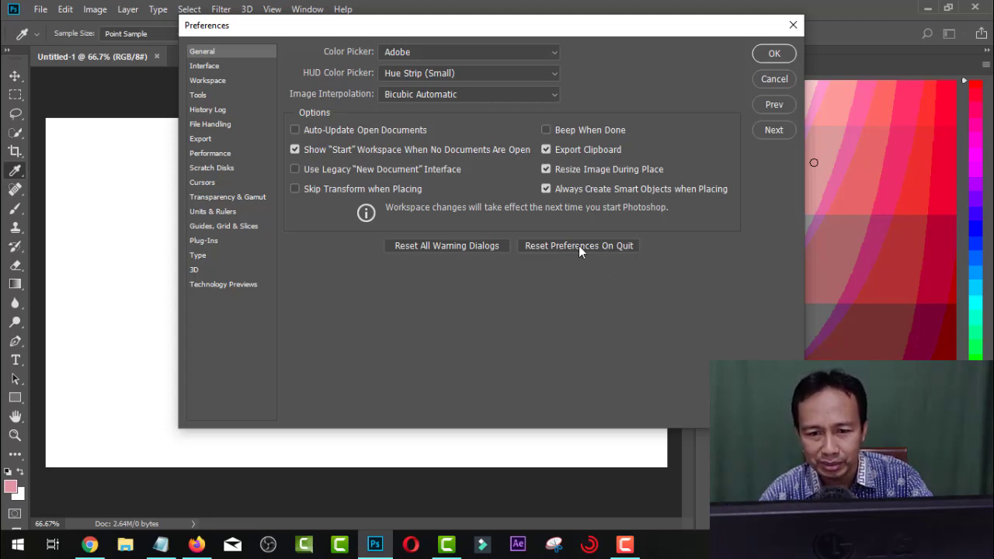
{"action": "left_click", "coordinate": [578, 245]}
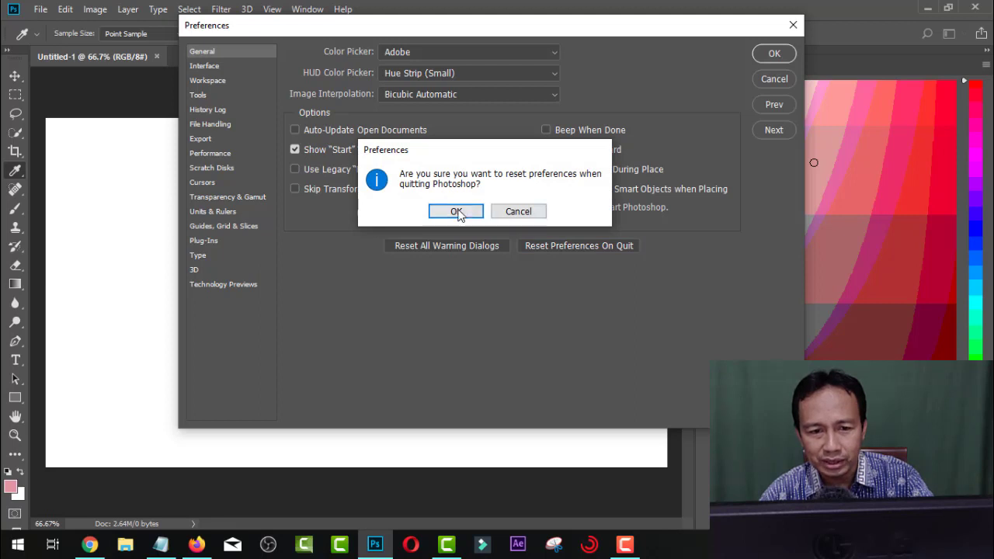
{"action": "left_click", "coordinate": [458, 212]}
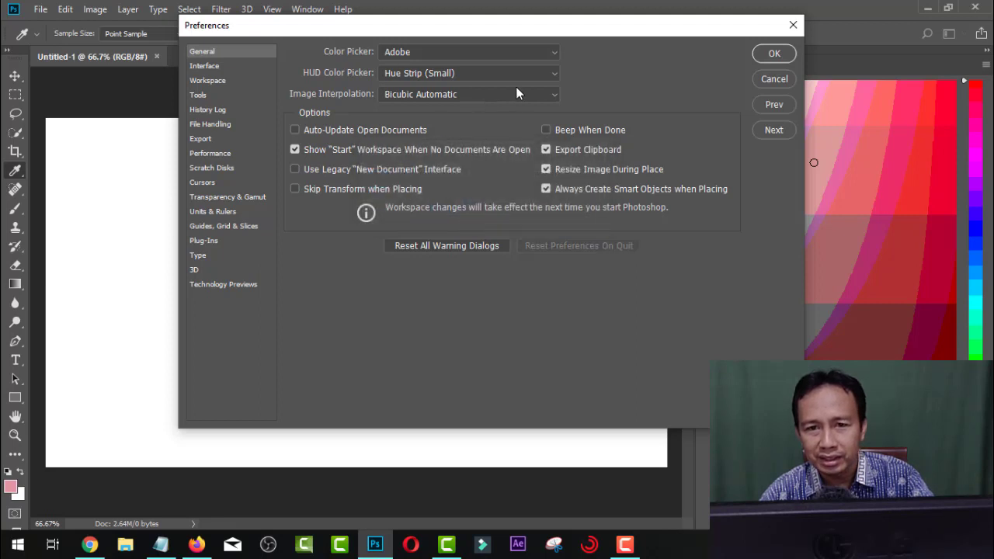
{"action": "left_click", "coordinate": [774, 55]}
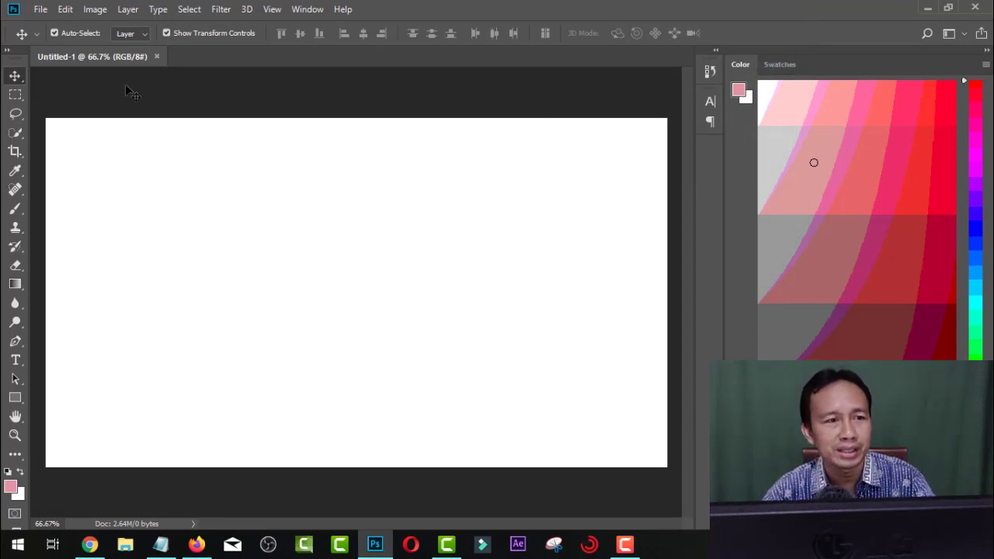
- Exit and relaunch Photoshop, then dismiss the 'Choose a topic' tip
{"action": "left_click", "coordinate": [42, 11]}
{"action": "left_click", "coordinate": [79, 440]}
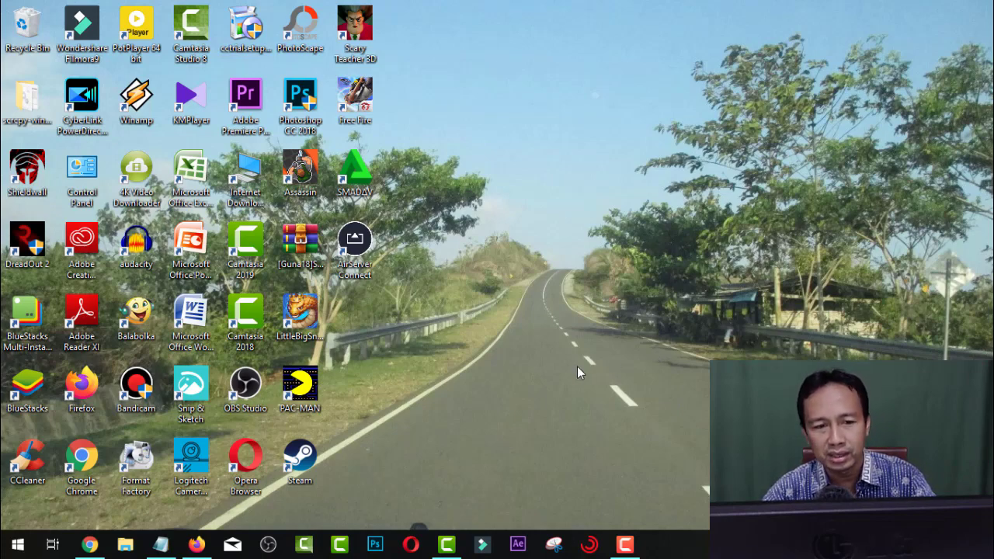
{"action": "left_click", "coordinate": [376, 545]}
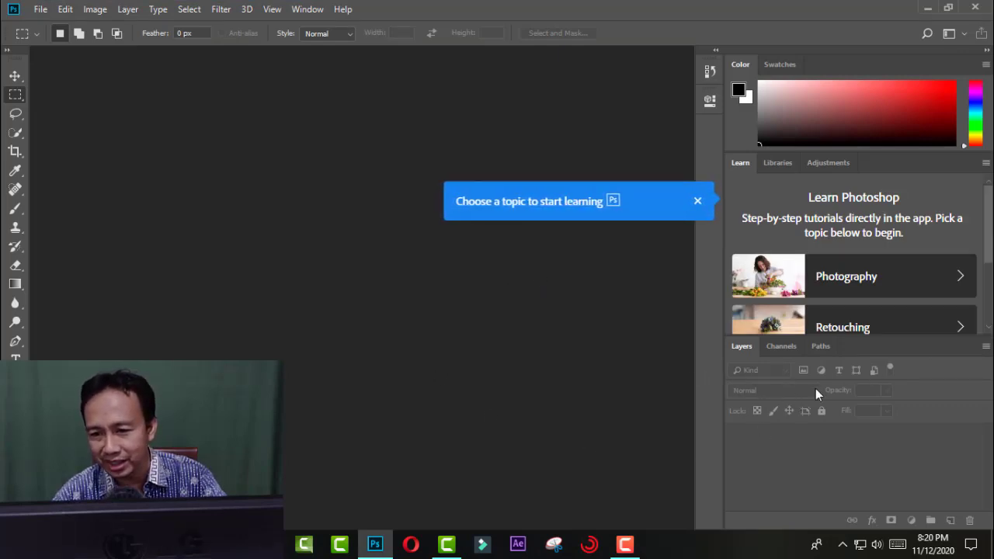
{"action": "left_click", "coordinate": [696, 202]}
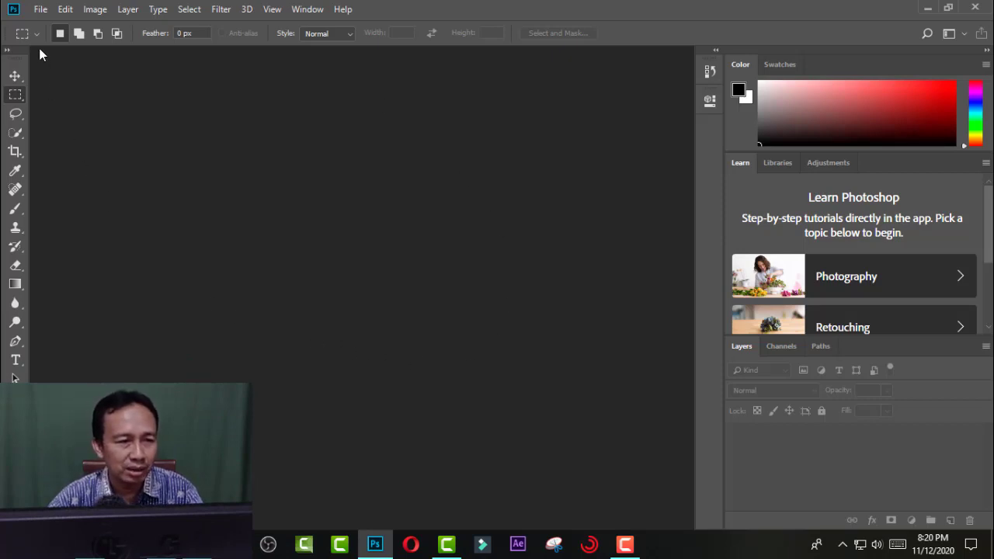
- Create a blank 1280×720, 72 ppi document from the Film & Video HDV/HDTV 720p preset
{"action": "left_click", "coordinate": [42, 11]}
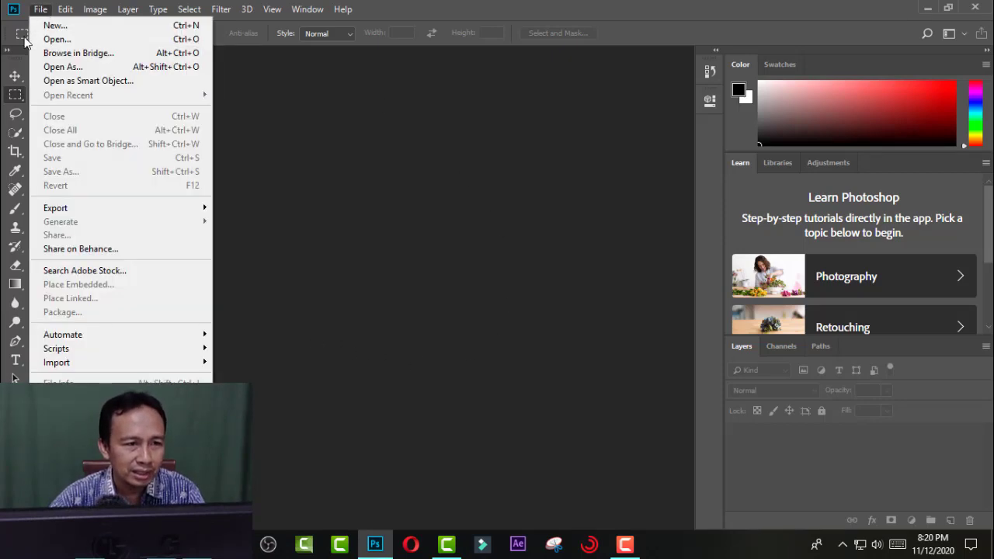
{"action": "left_click", "coordinate": [74, 26]}
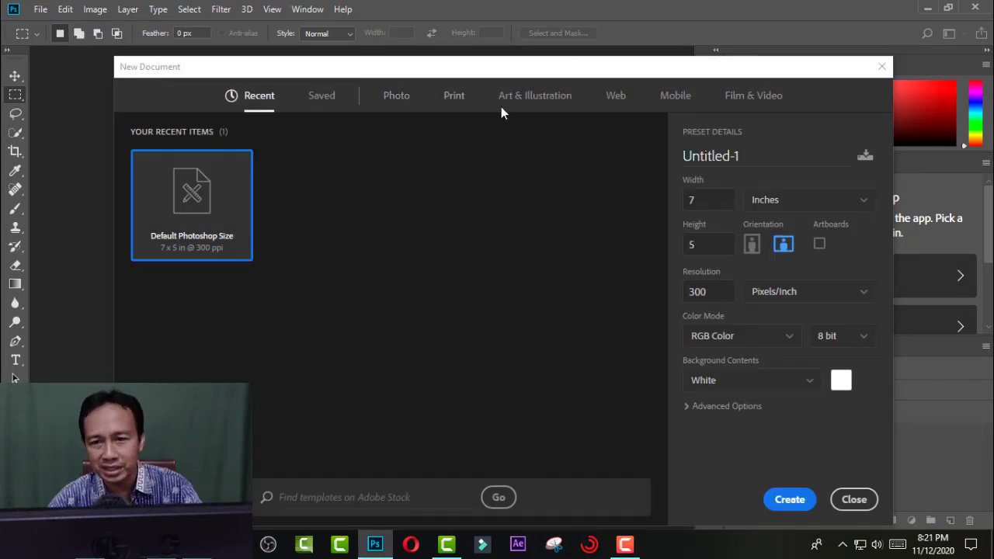
{"action": "left_click", "coordinate": [758, 103]}
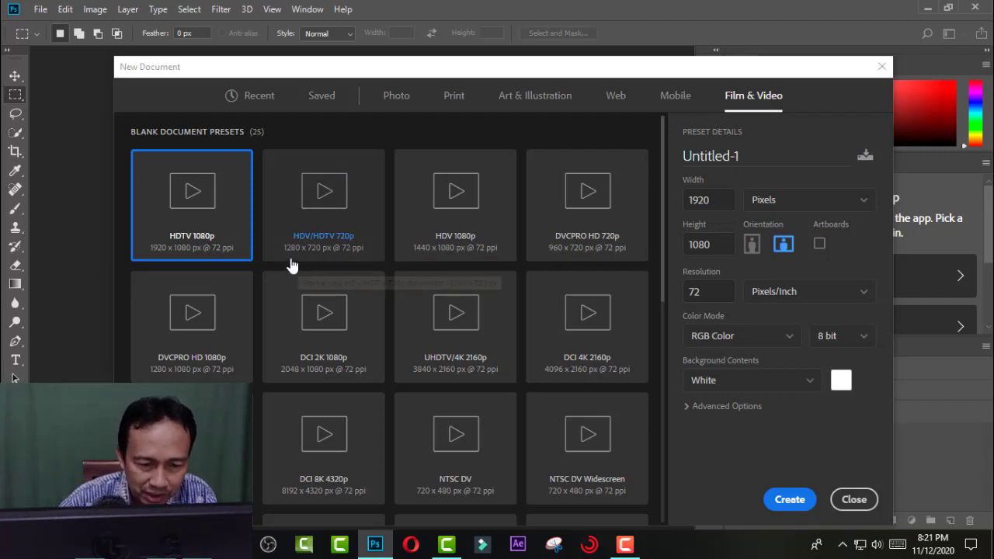
{"action": "left_click", "coordinate": [339, 194]}
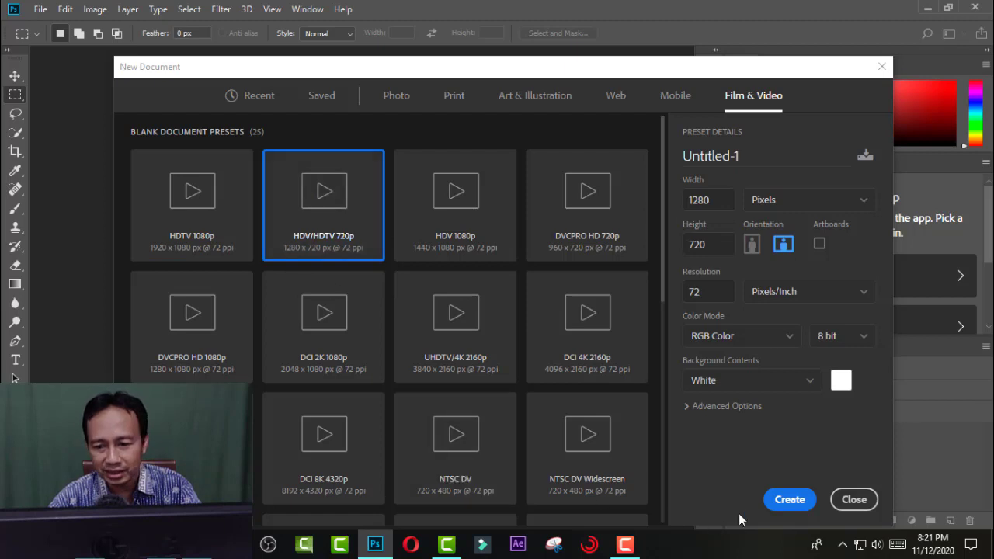
{"action": "left_click", "coordinate": [789, 500]}
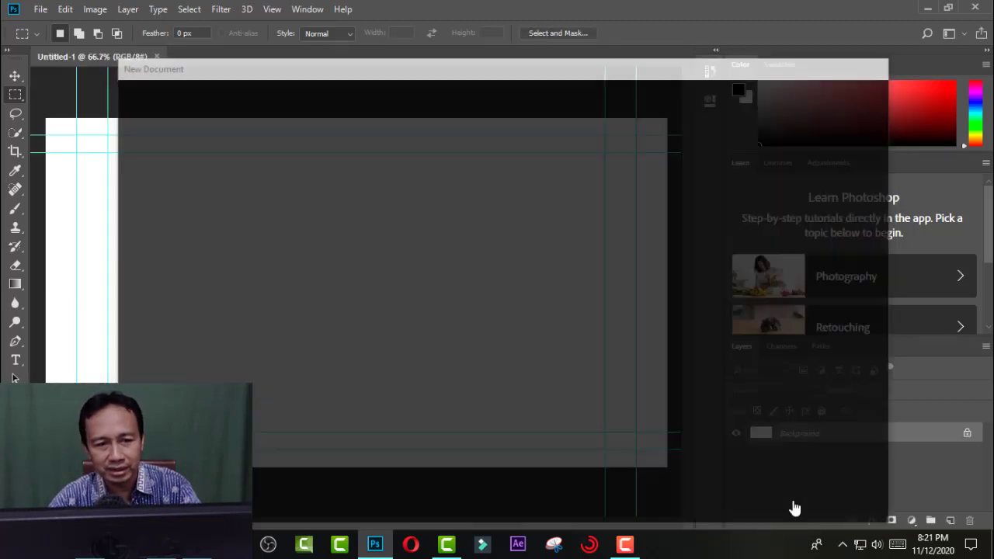